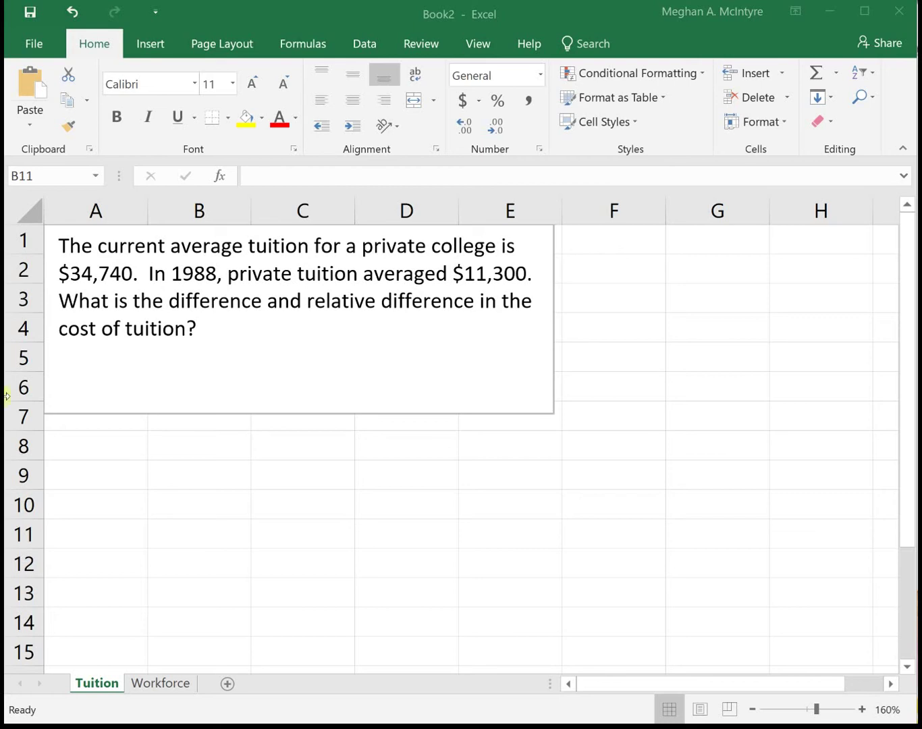
click(88, 457)
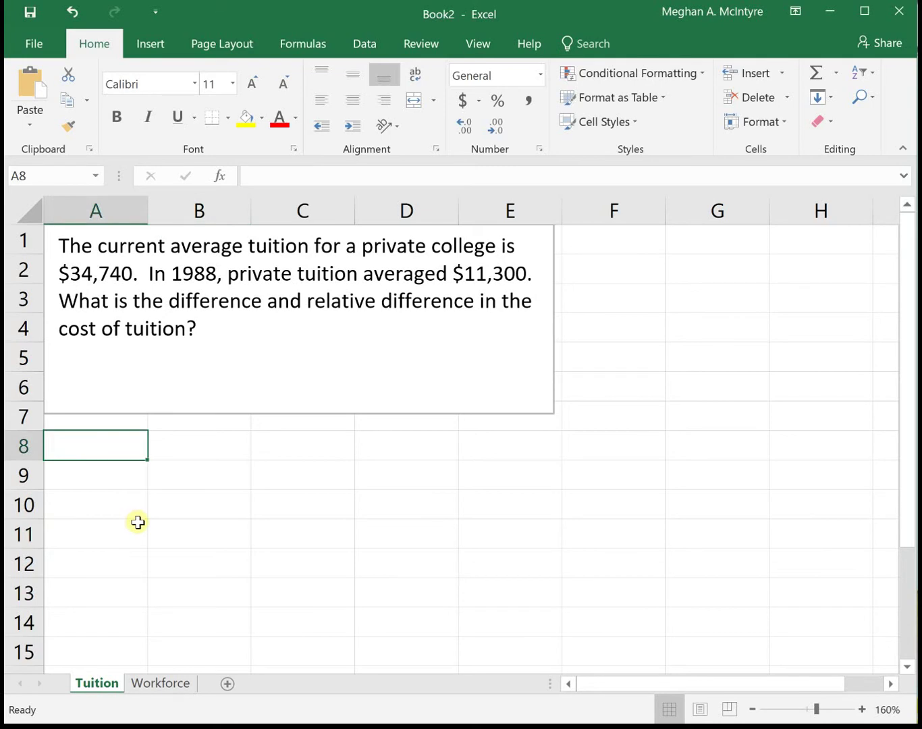
text(difference)
key(Tab)
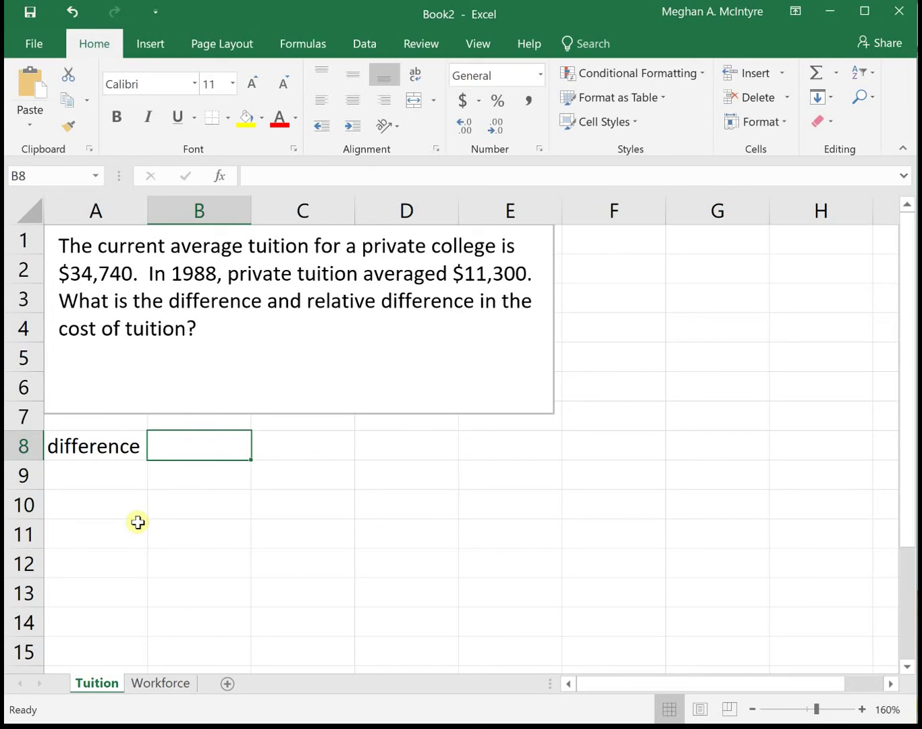
text(=)
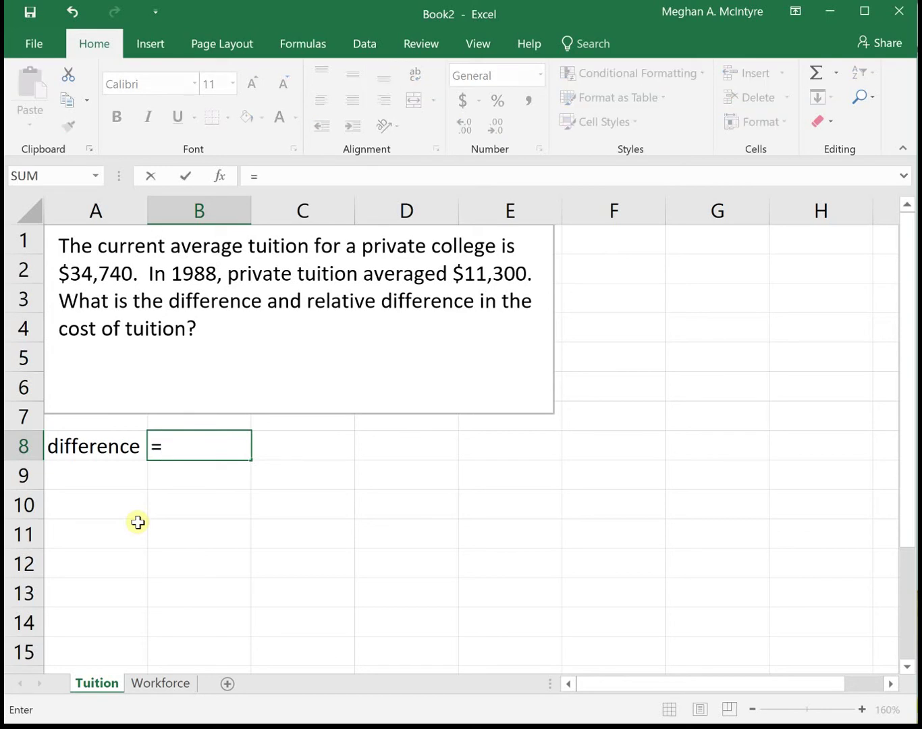
text(34740-11300)
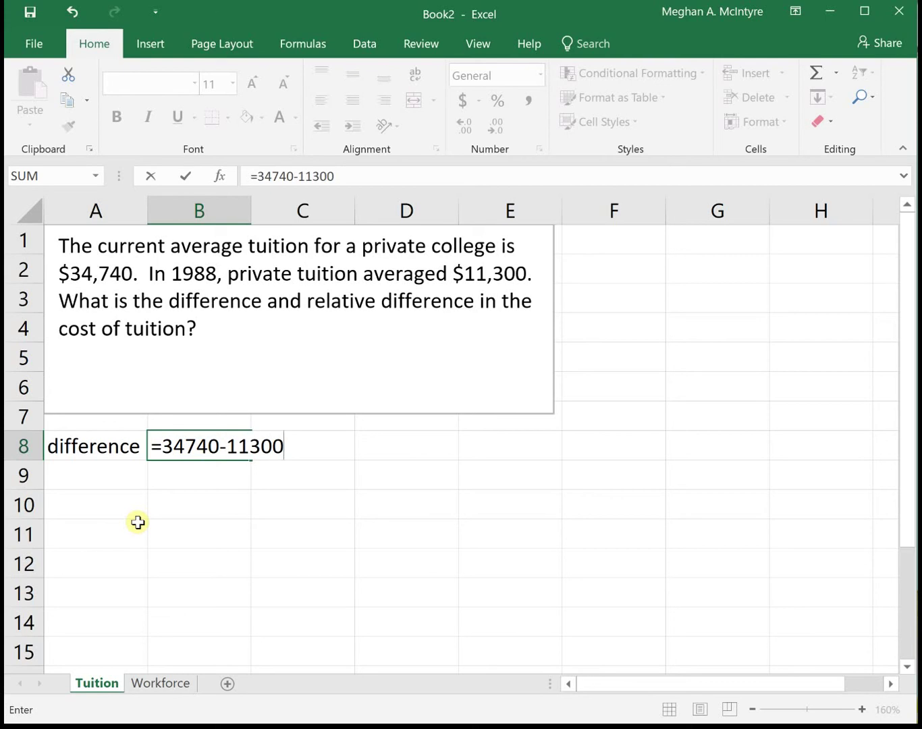
key(Return)
Format the B8 result in Accounting currency so it shows $ 23,440.00
key(Up)
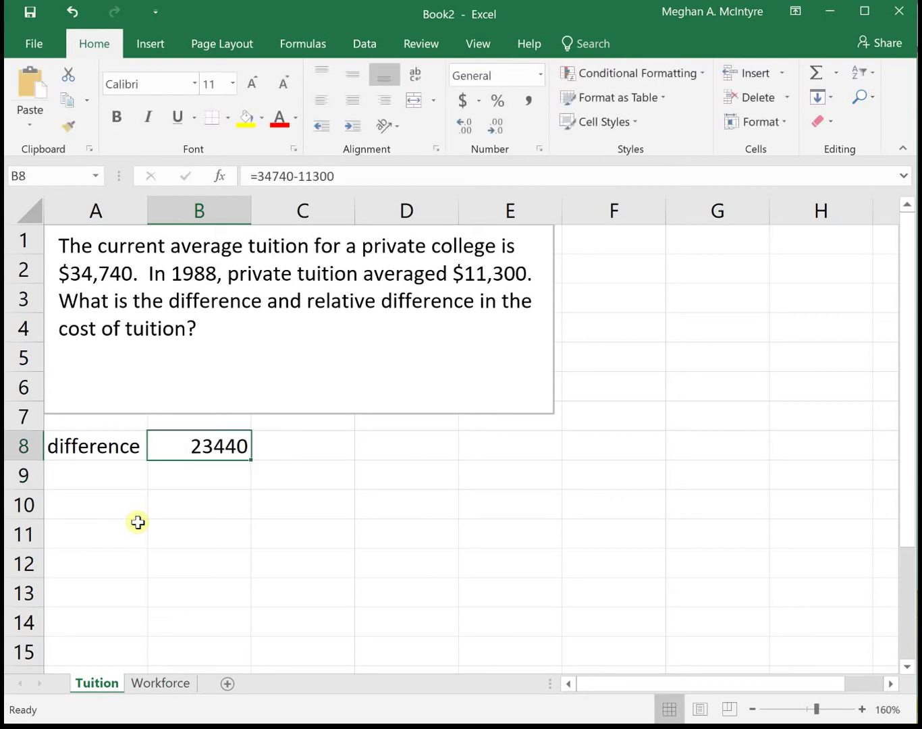
click(465, 102)
click(93, 481)
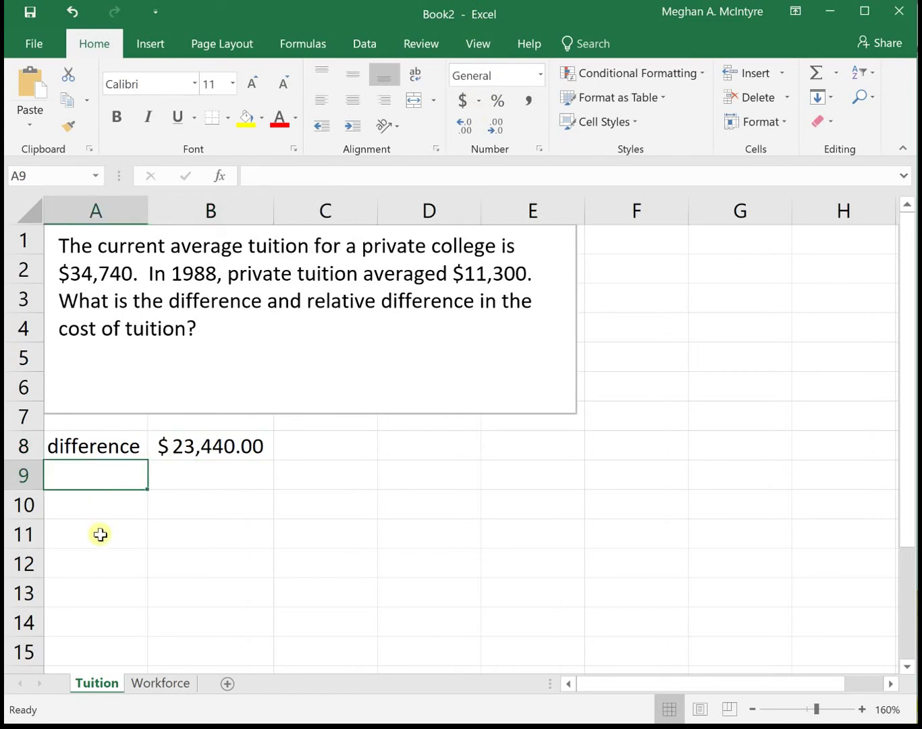
Label A9 'relative difference/percent change' and note '=(new - old)/old' as text in B10
text(re)
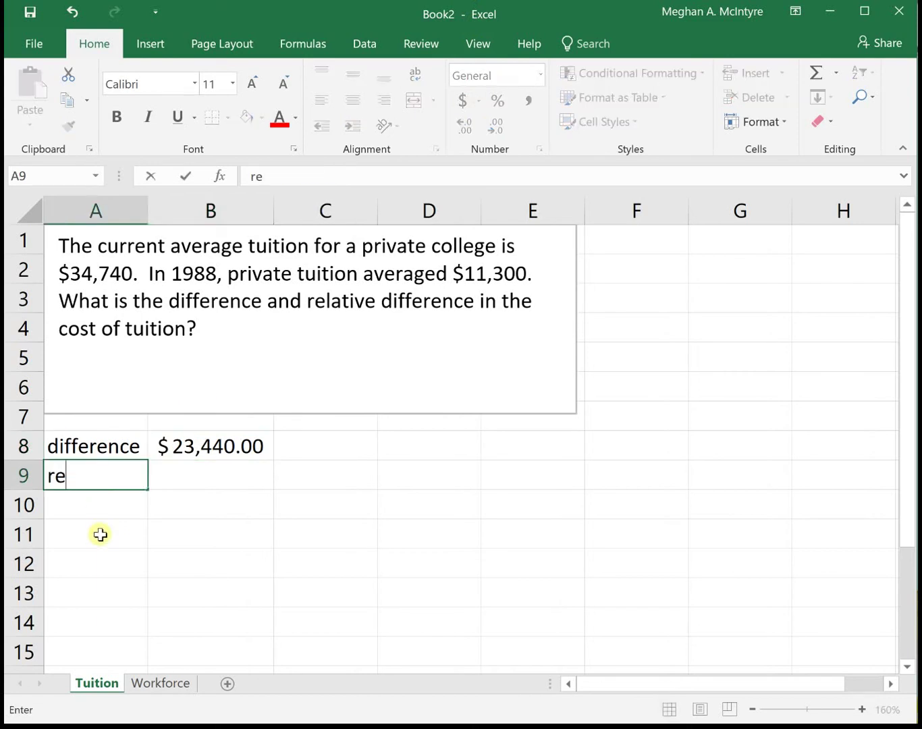
text(lative difference)
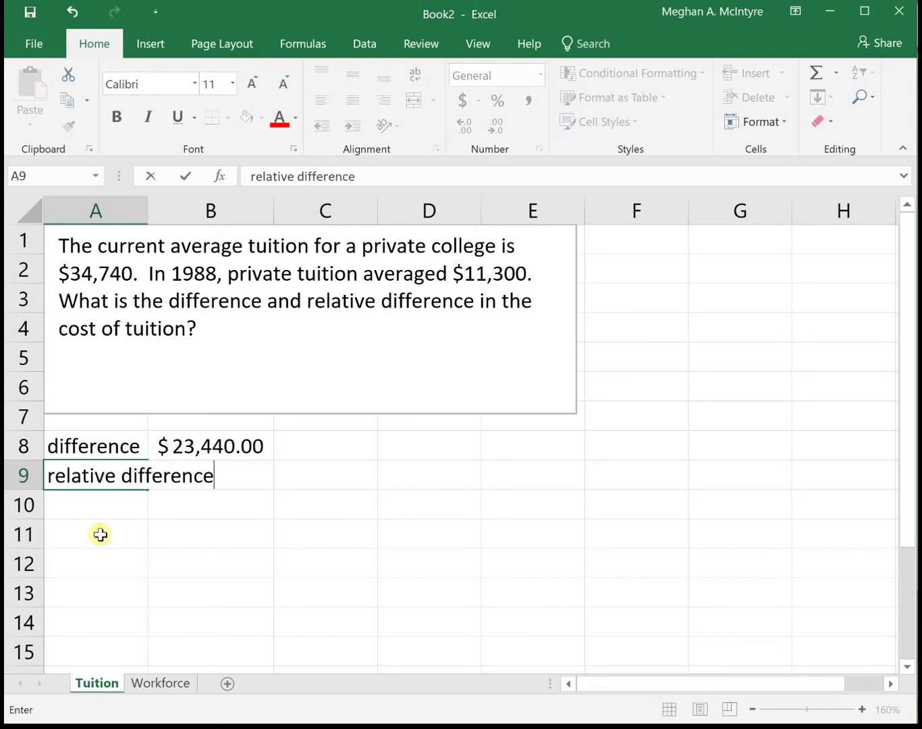
text(/percent change)
key(Return)
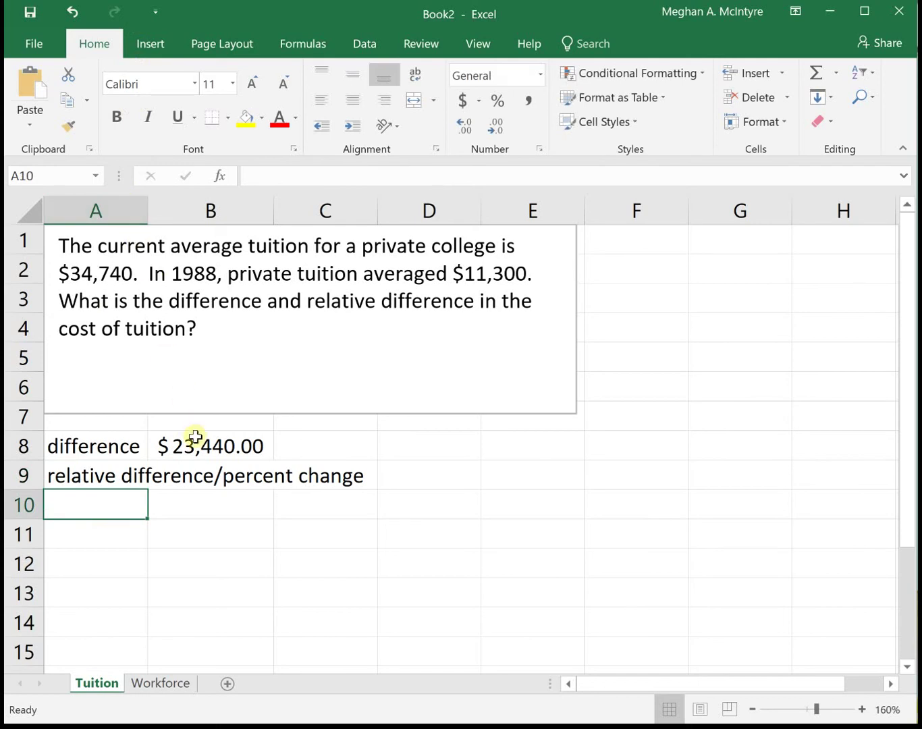
click(166, 506)
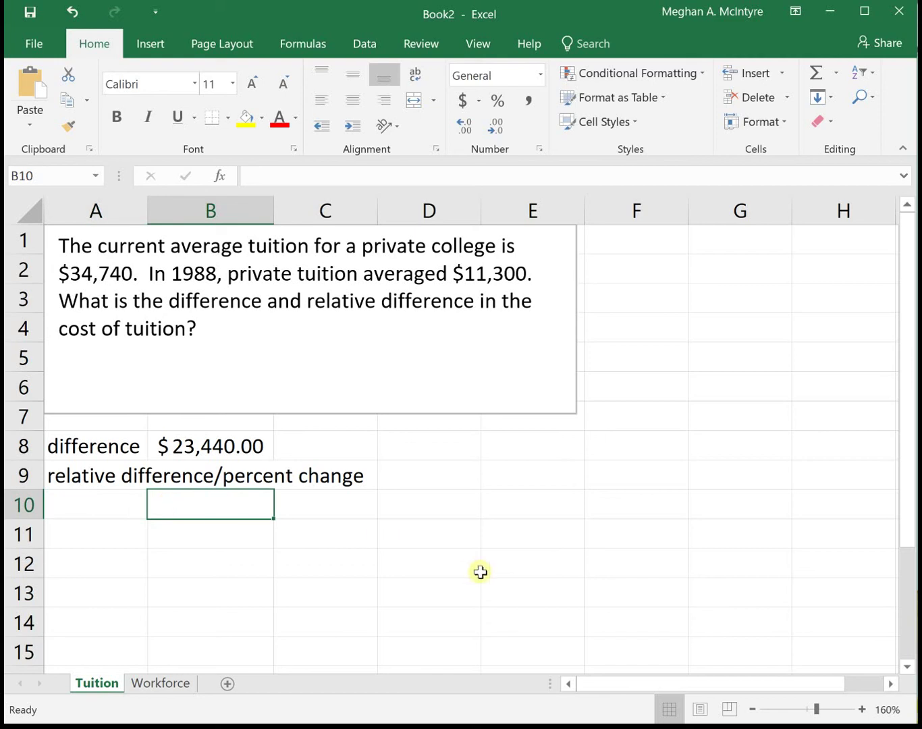
text(=()
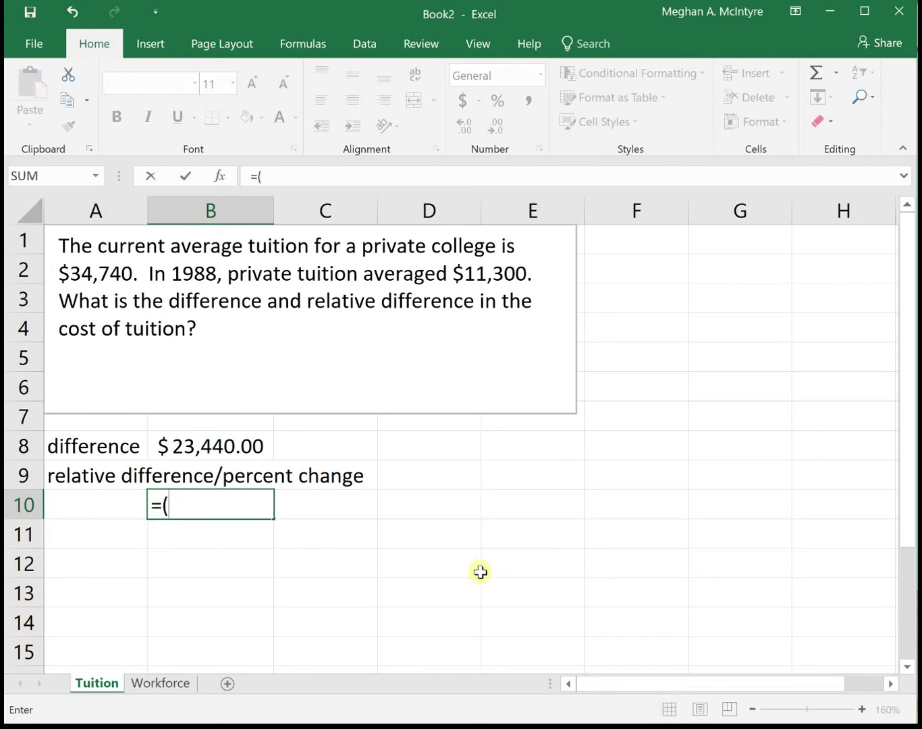
text(new - old)/ol)
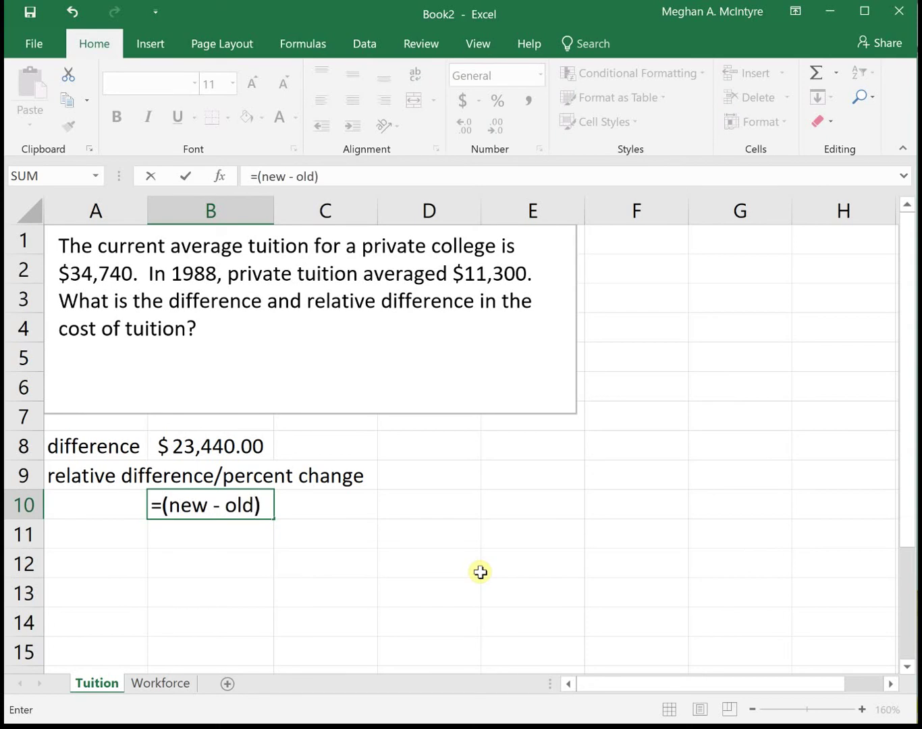
text(d)
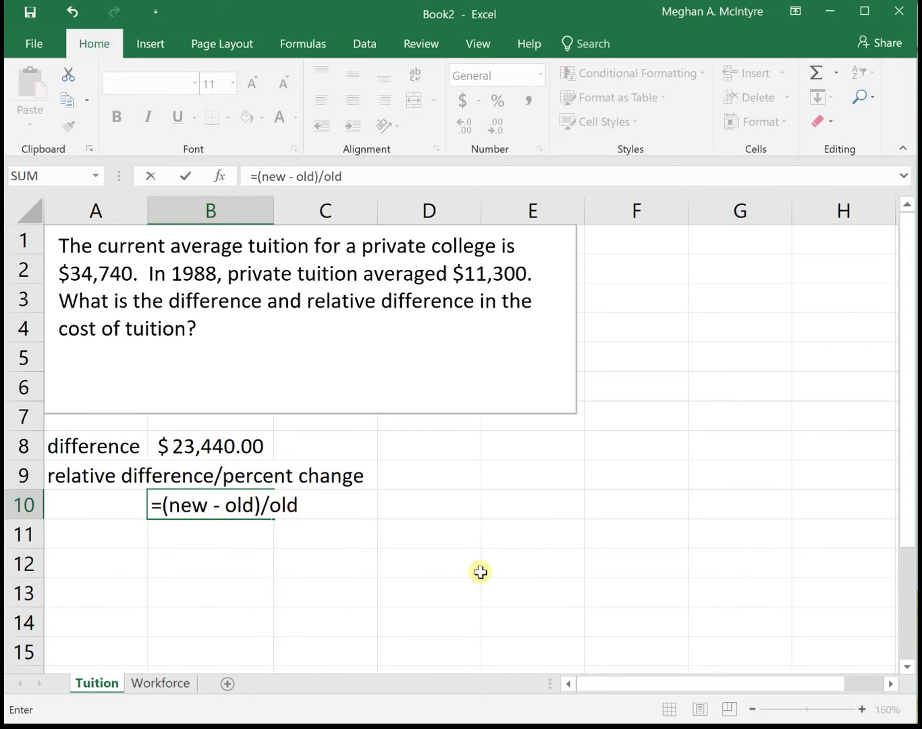
click(251, 176)
key(Return)
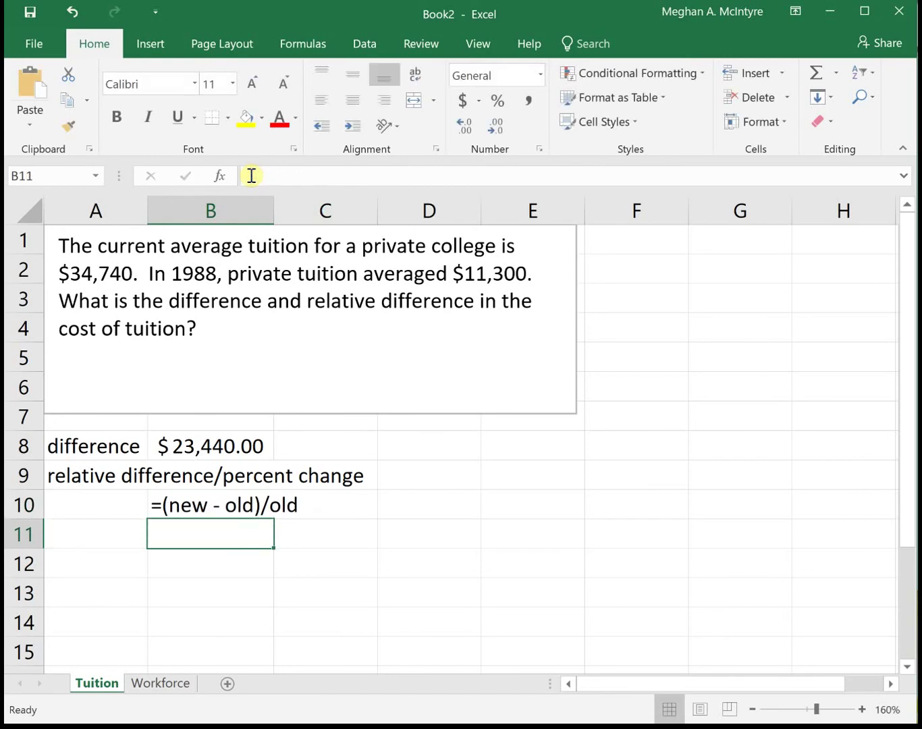
text(=(34740)
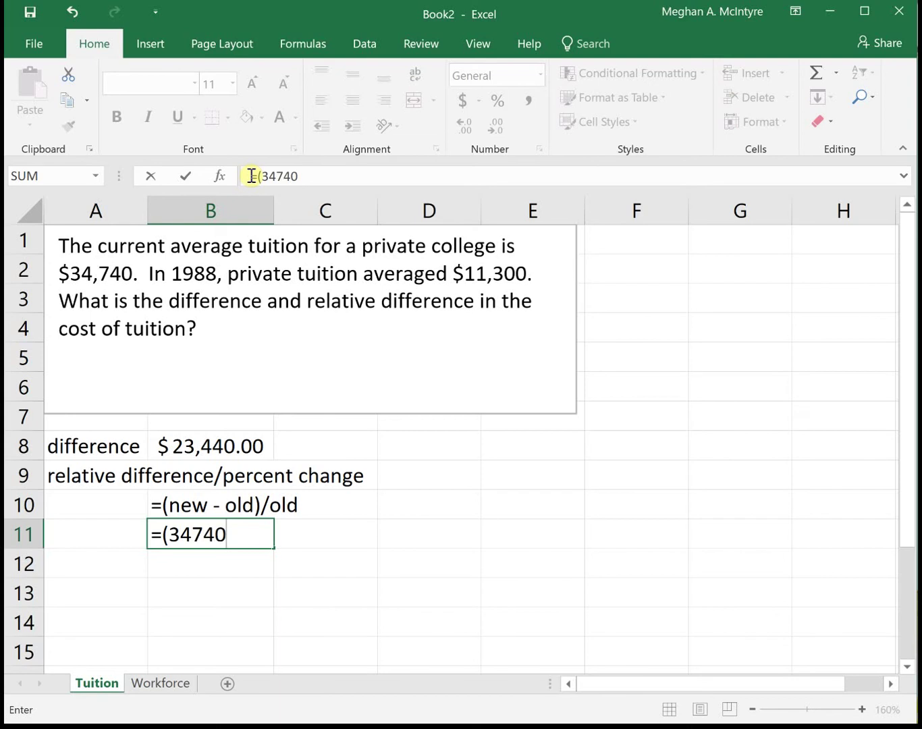
text(-)
text(11300))
text(/1130)
text(0)
key(Return)
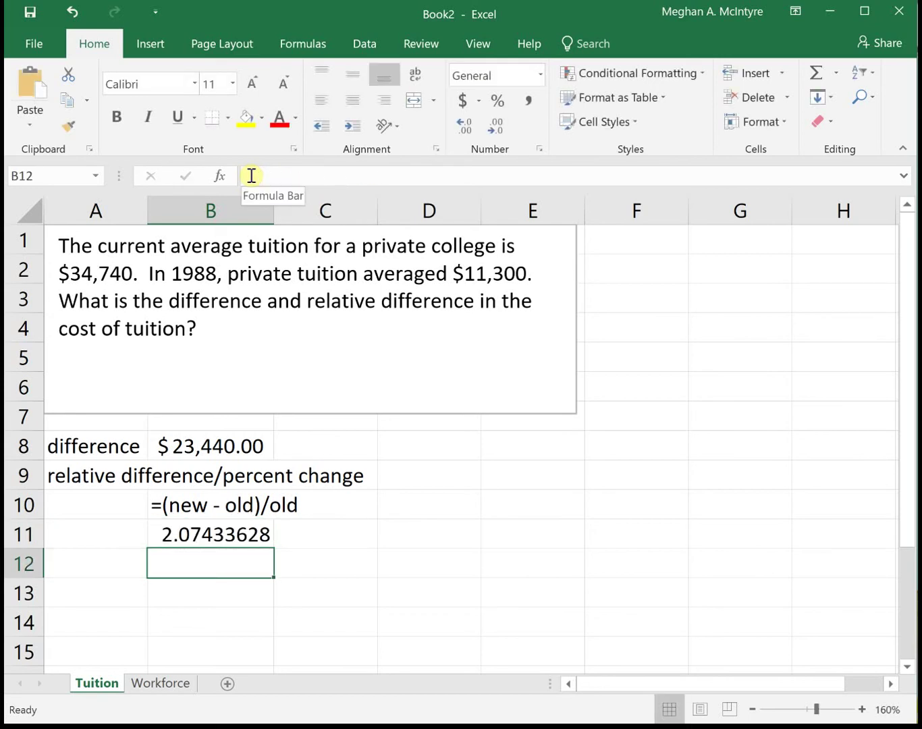
key(Up)
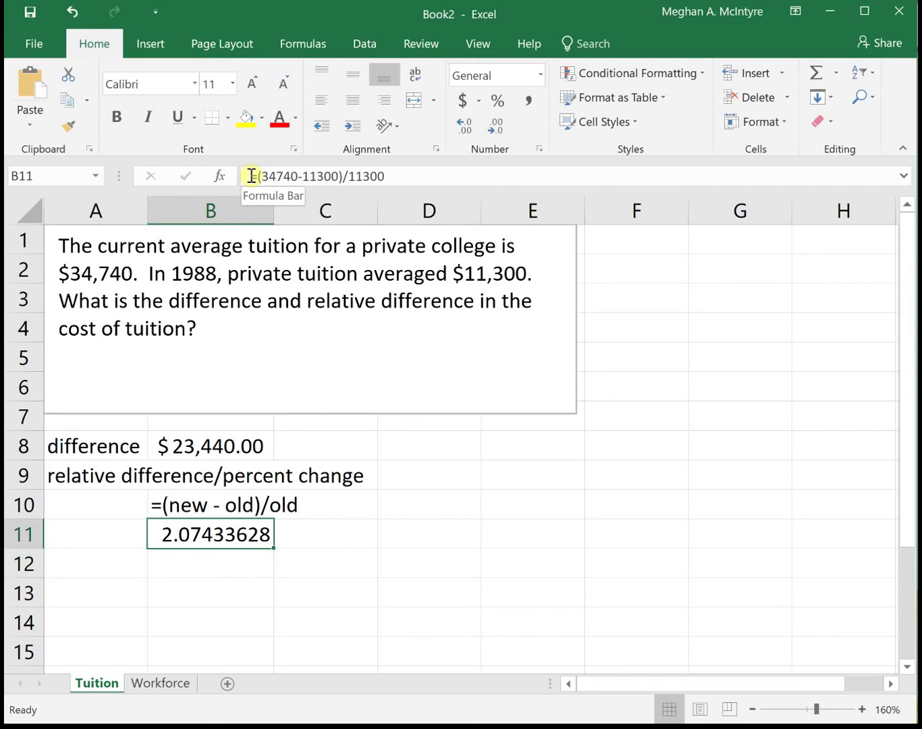
click(501, 106)
double_click(466, 127)
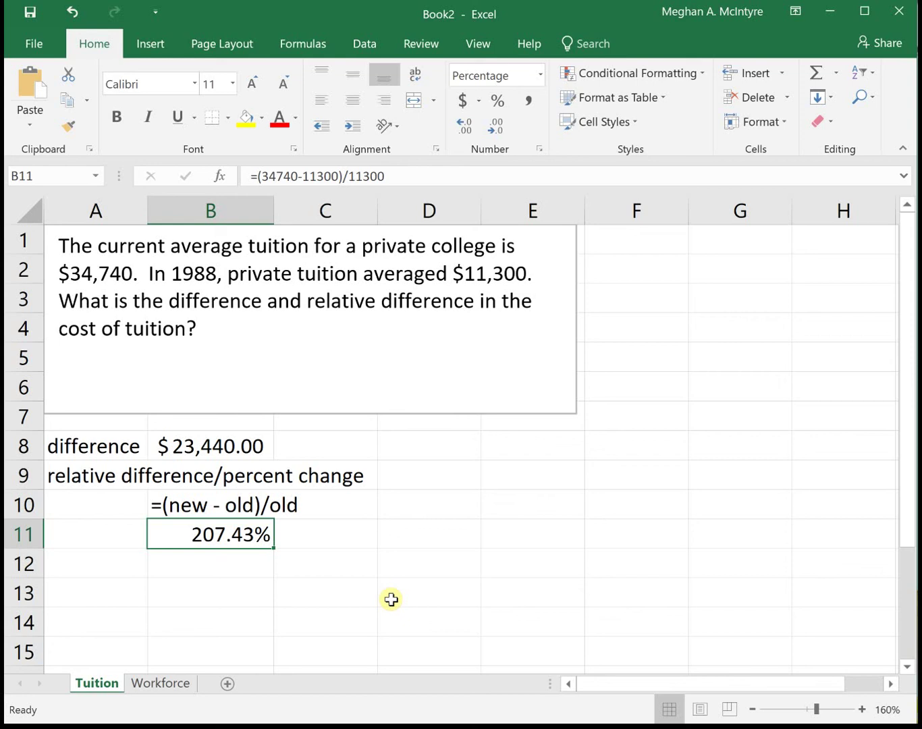
click(162, 682)
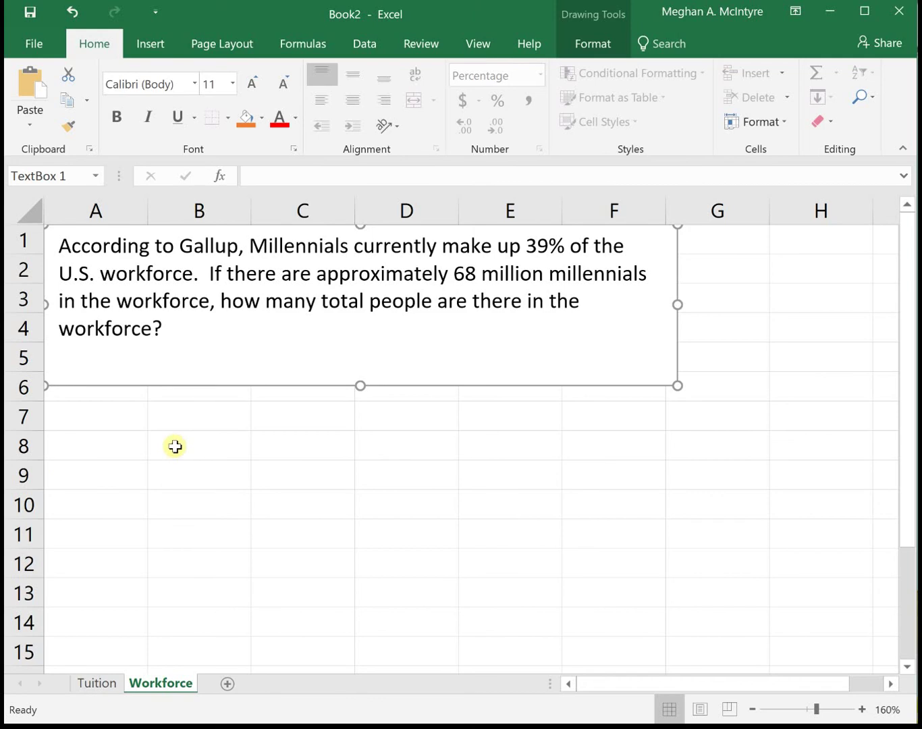
Write 'total workforce*39% = 68 million' in B8 and 'x * 0.39 = 68' in B9
click(175, 446)
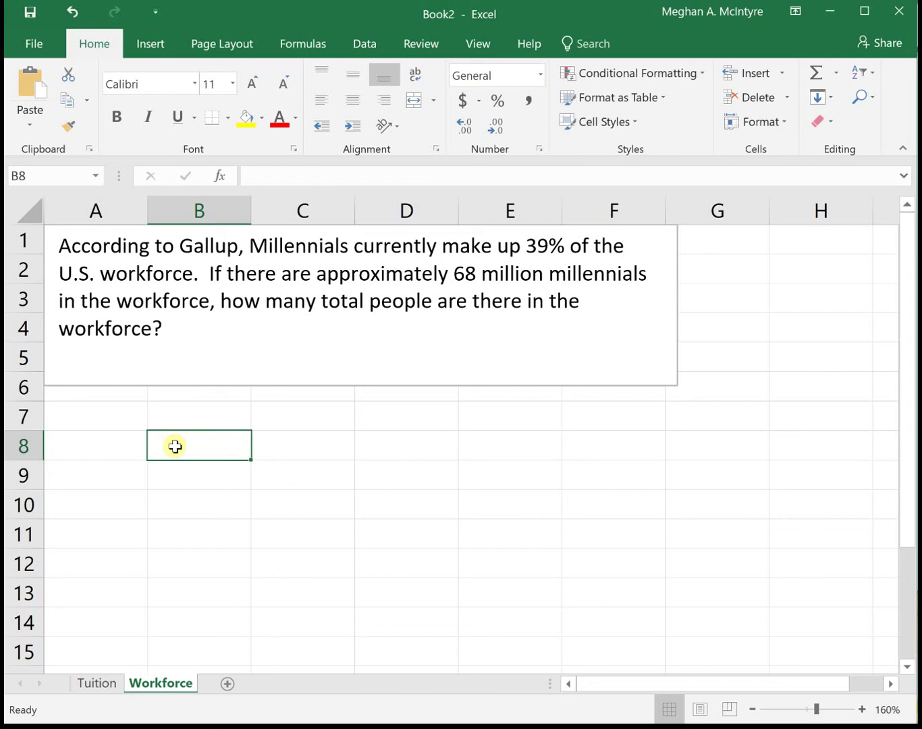
text(total )
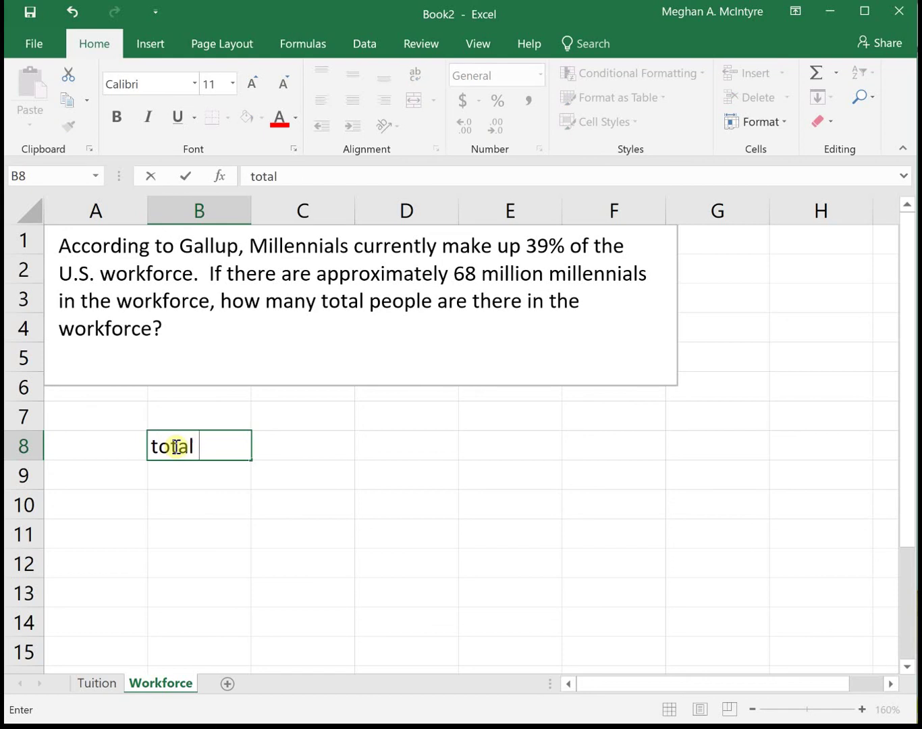
text(workforce)
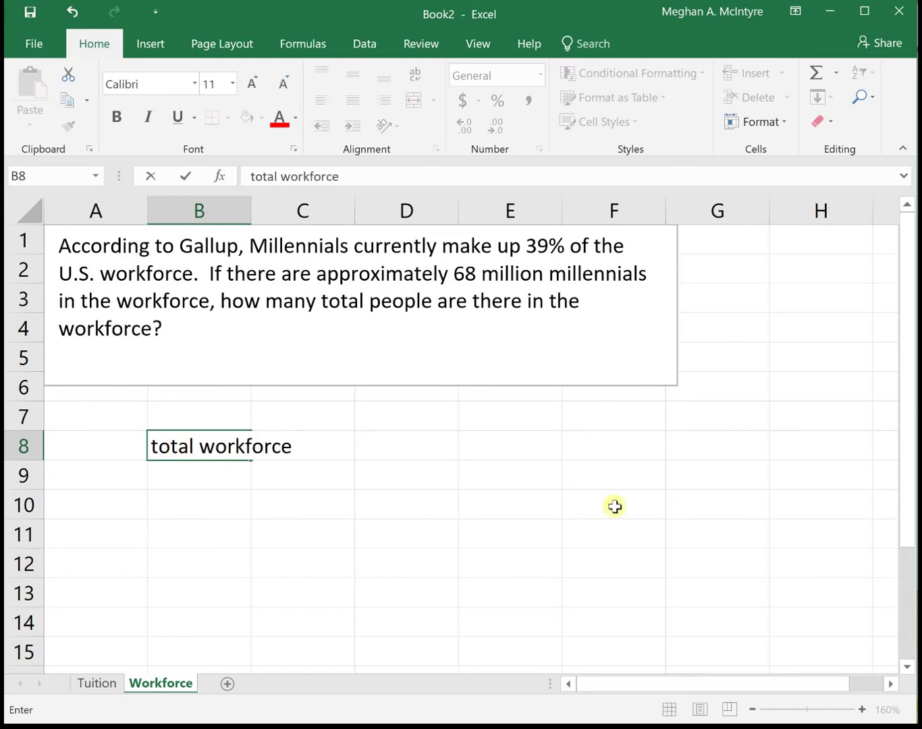
text(*)
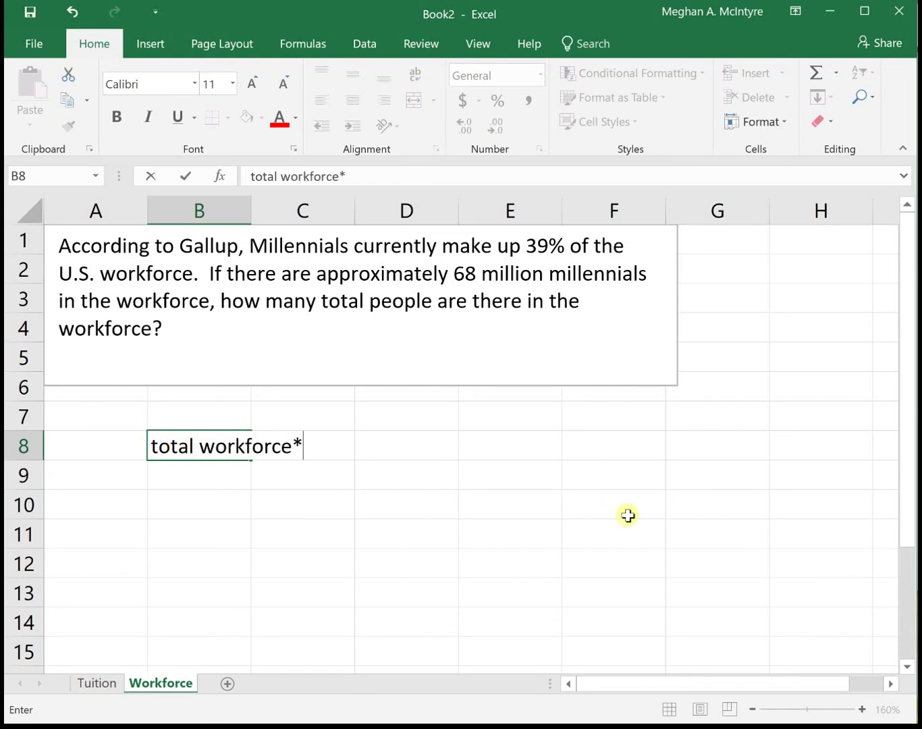
text(39% = 68)
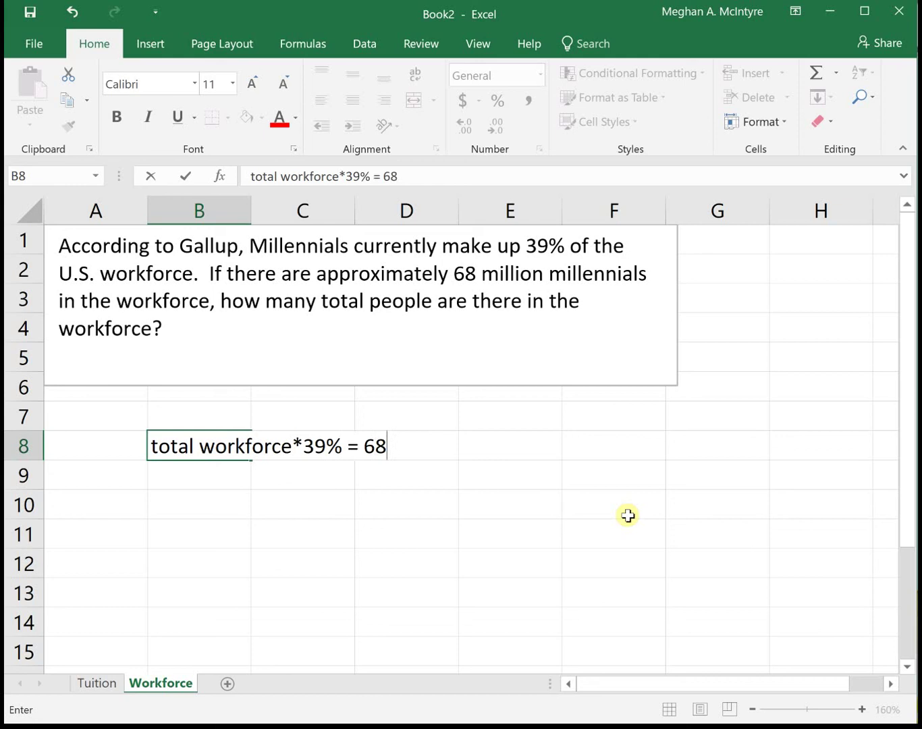
text( million)
key(Return)
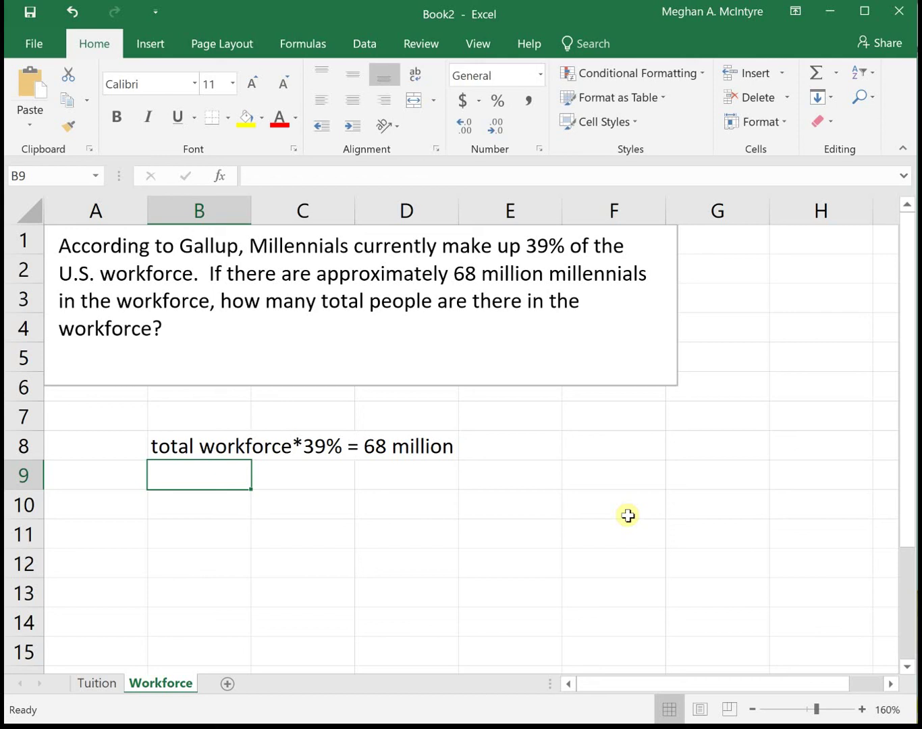
text(x * )
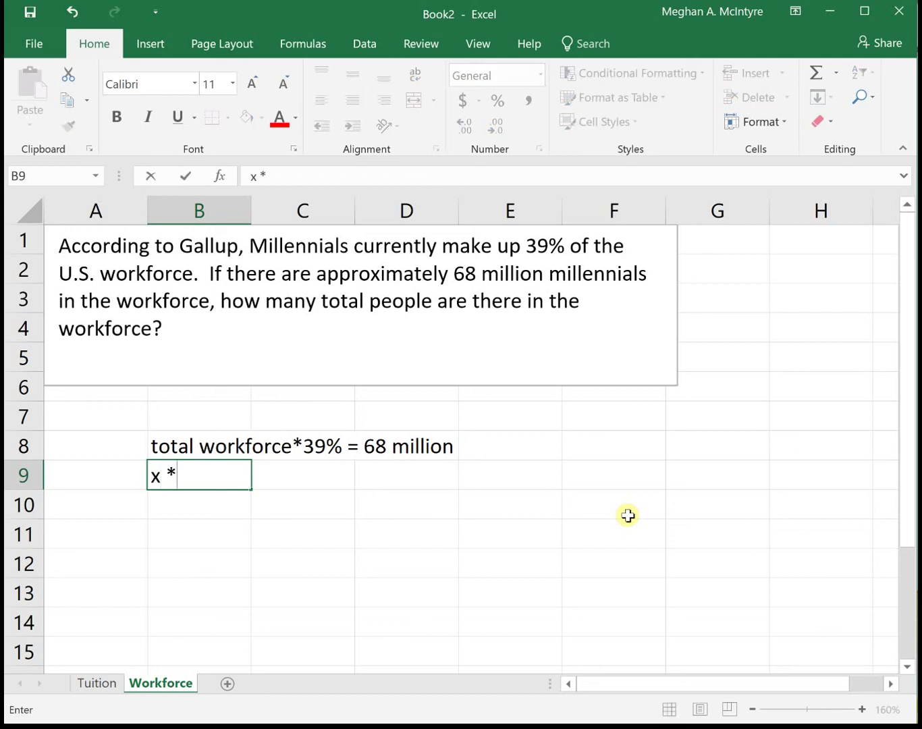
text(0.39 = )
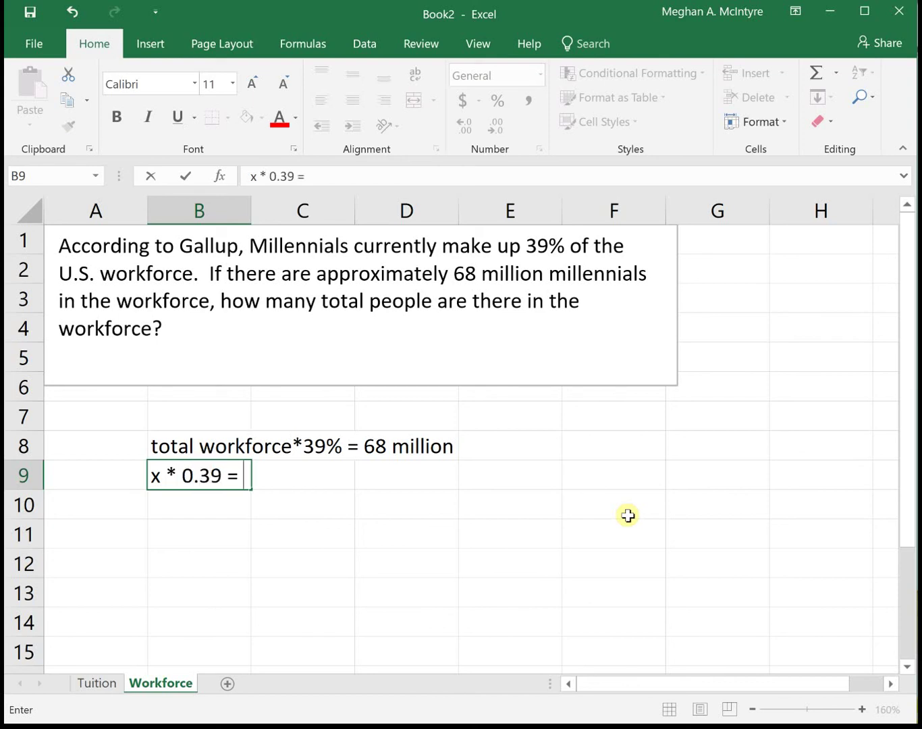
text(68)
key(Return)
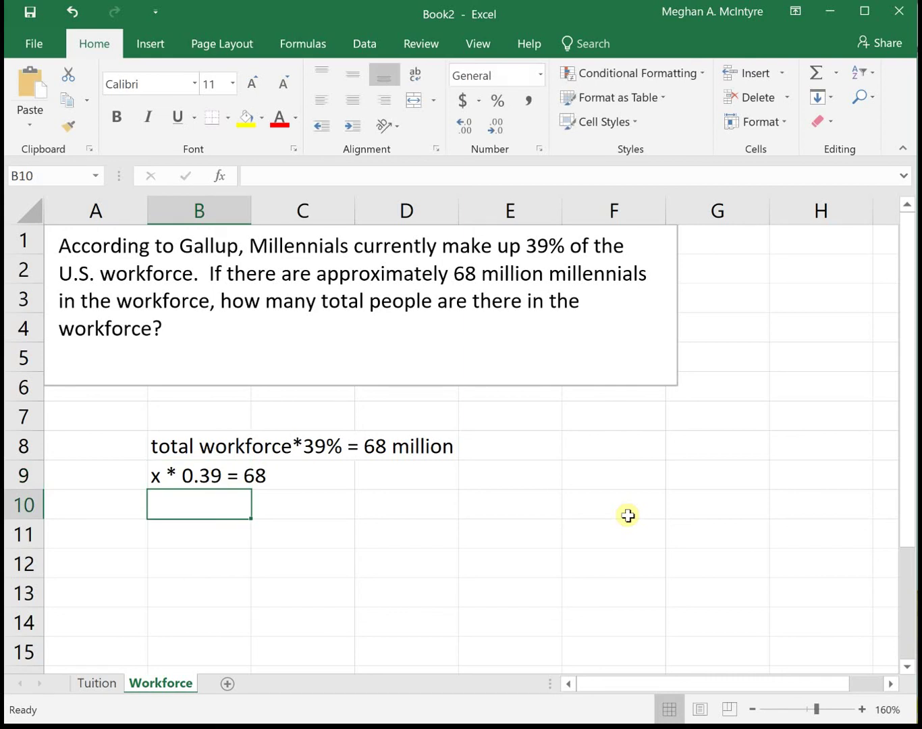
Compute =68/.39 in B10 and label it 'million' in C10
text(=)
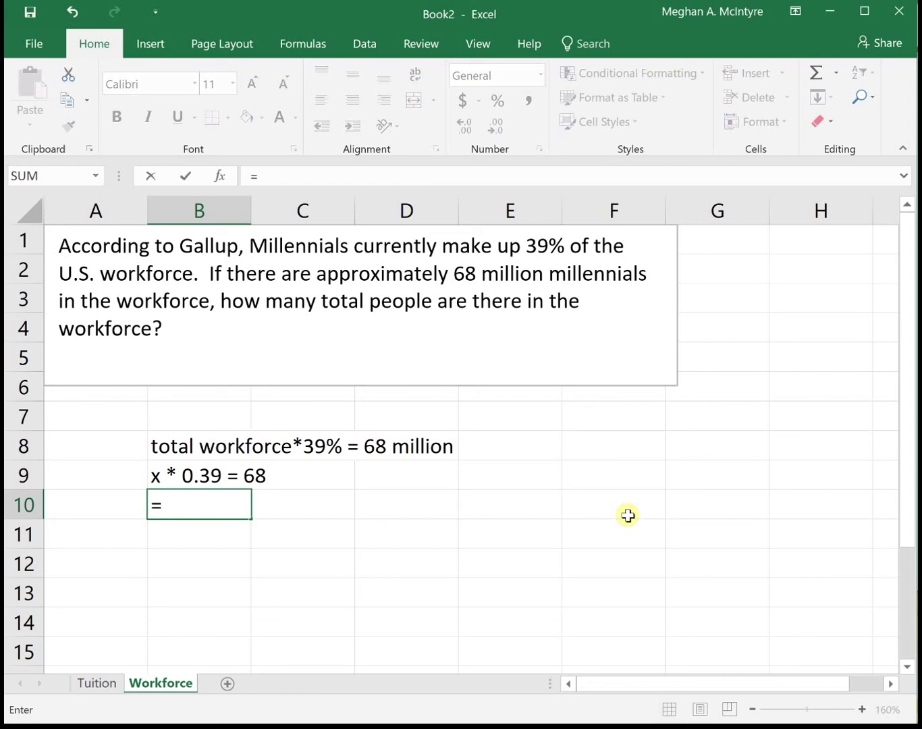
text(68/.39)
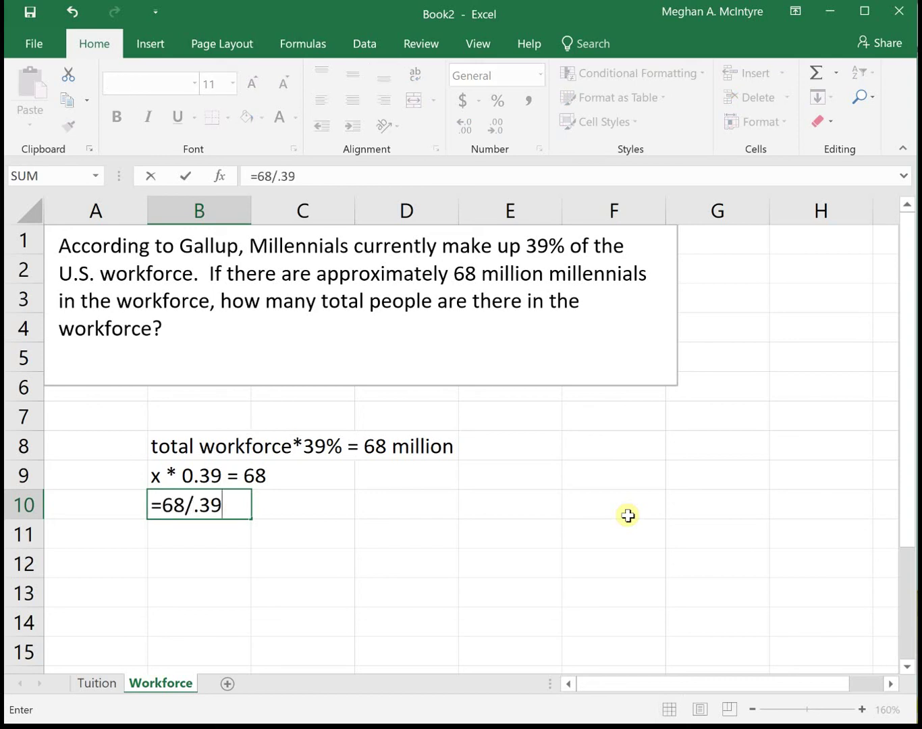
key(Return)
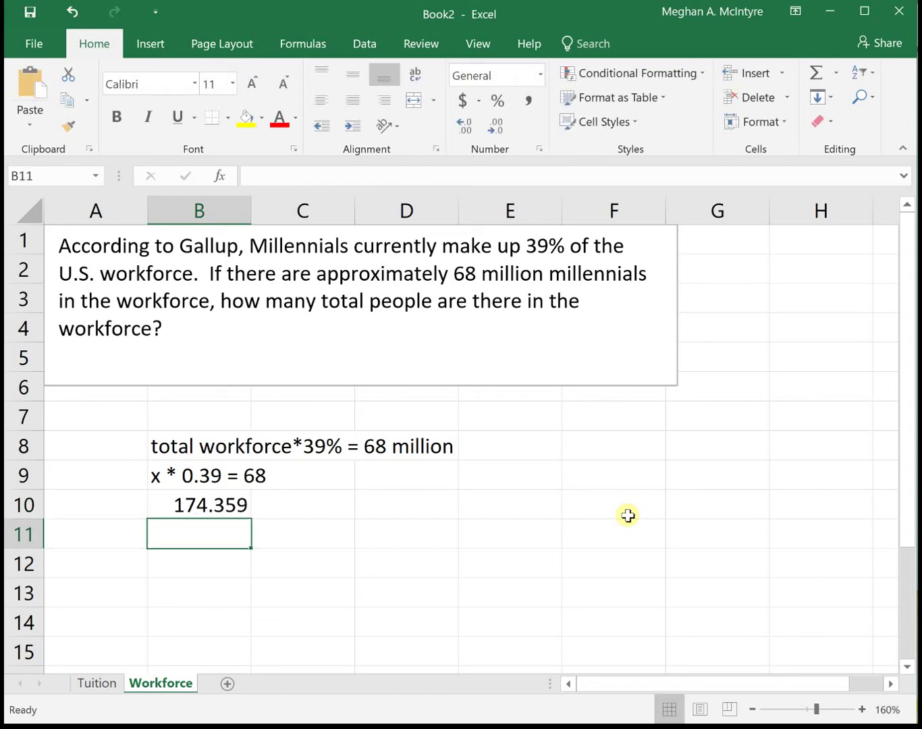
key(Up)
key(Right)
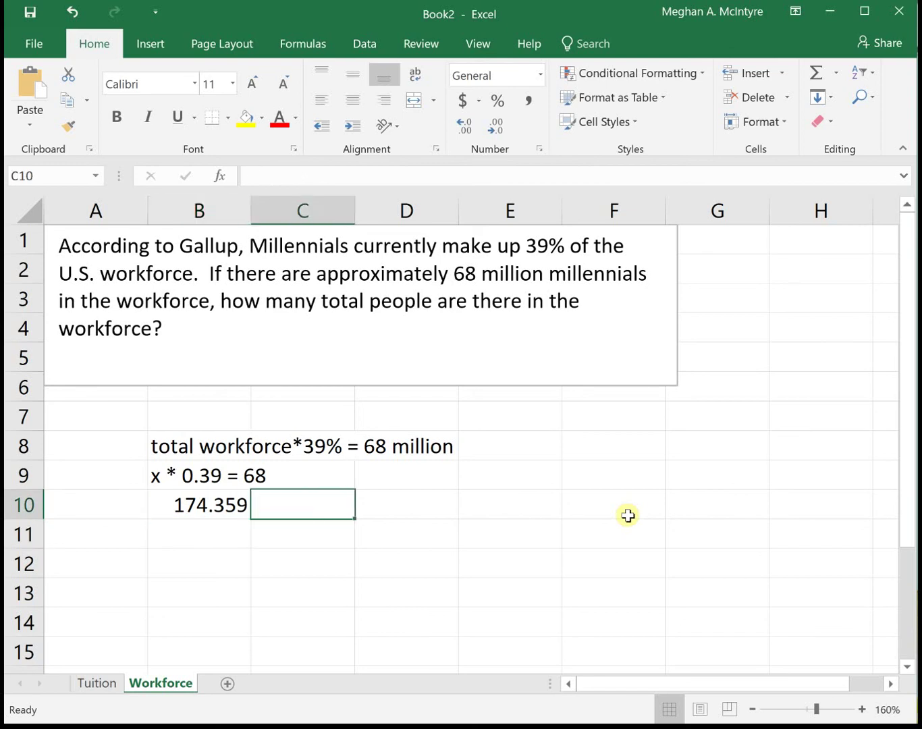
text(million)
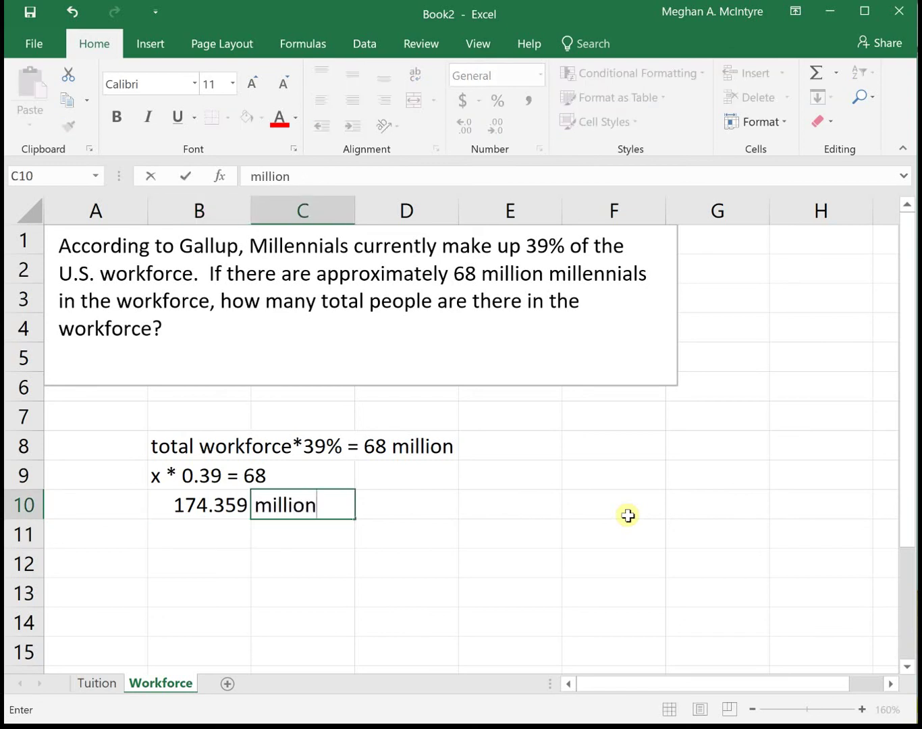
key(Return)
Enter the full workforce figure 174,359,000 in B11
key(Left)
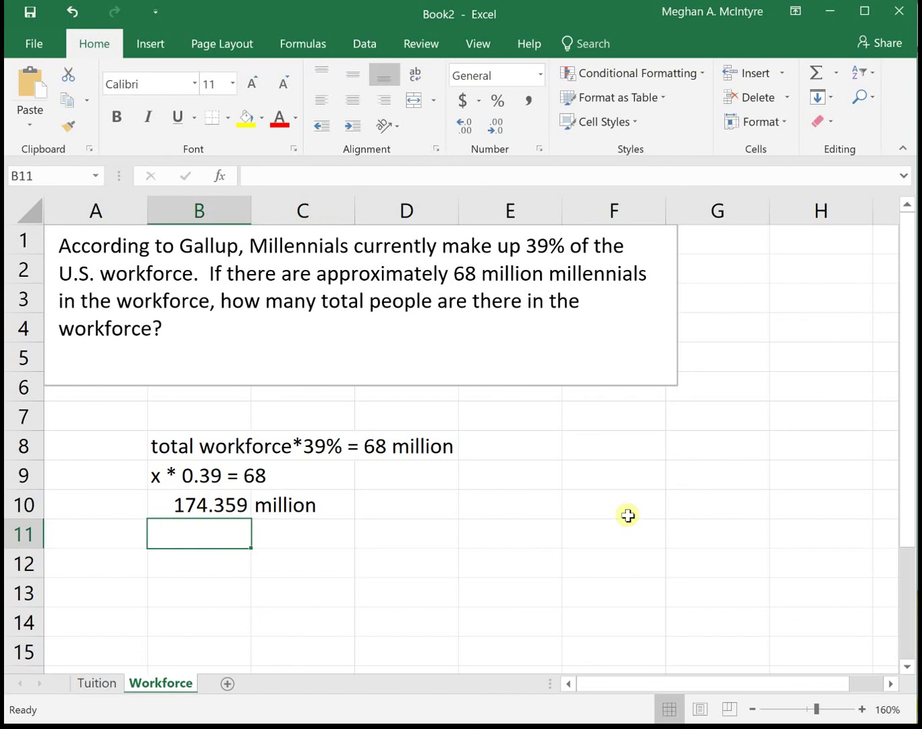
text(1)
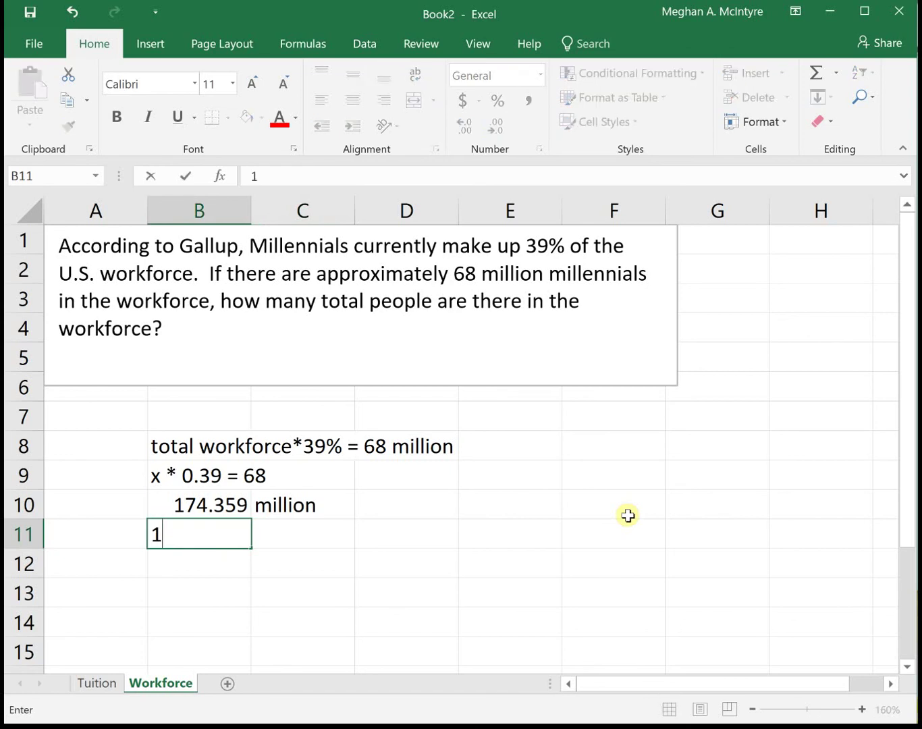
text(74,359,000)
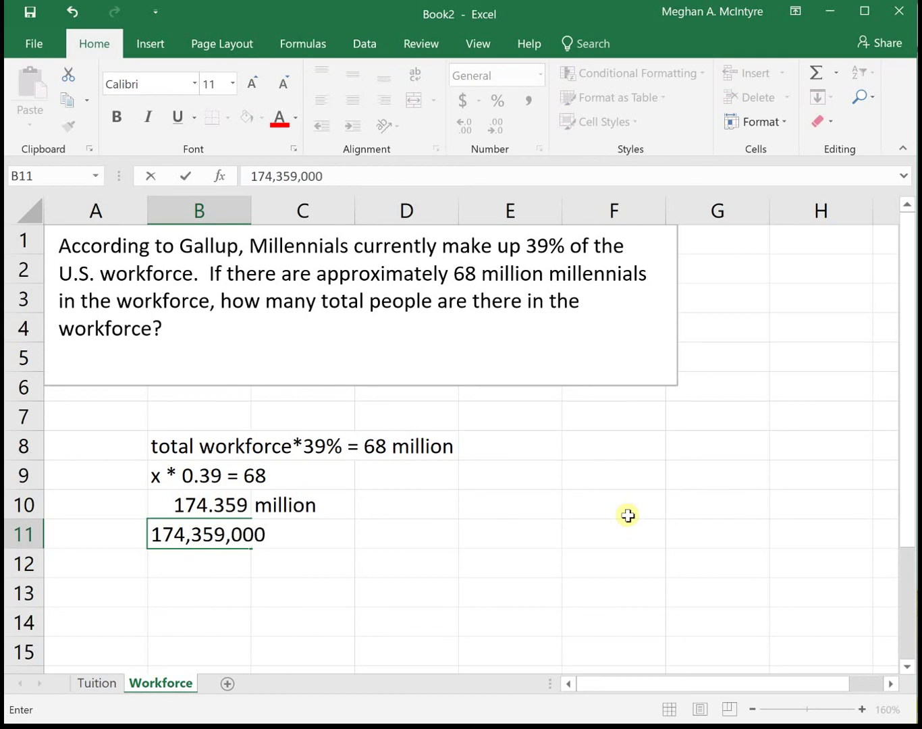
key(Return)
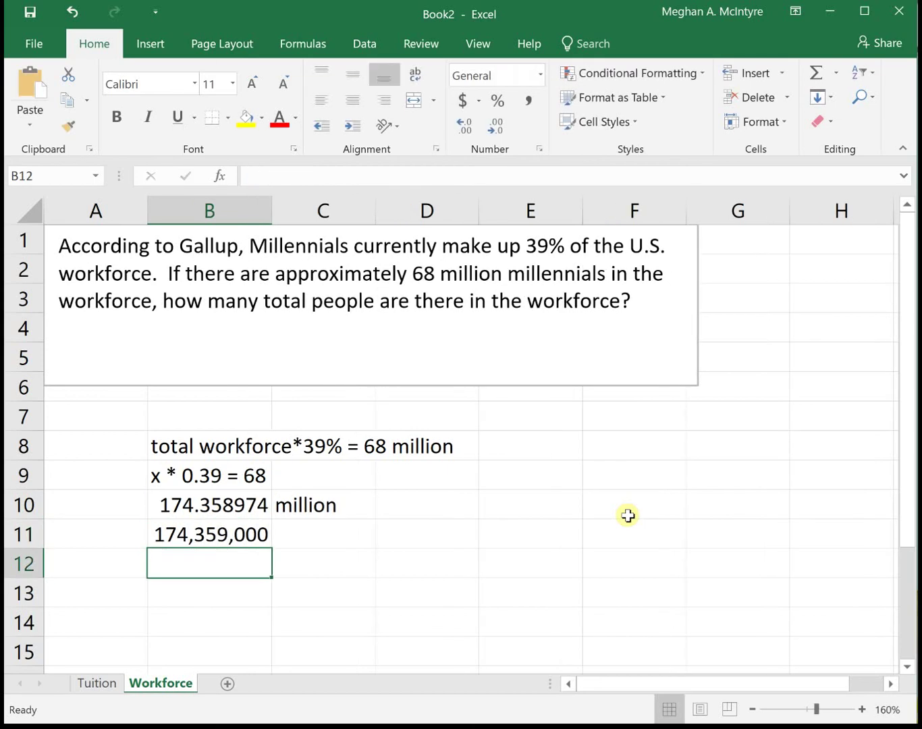